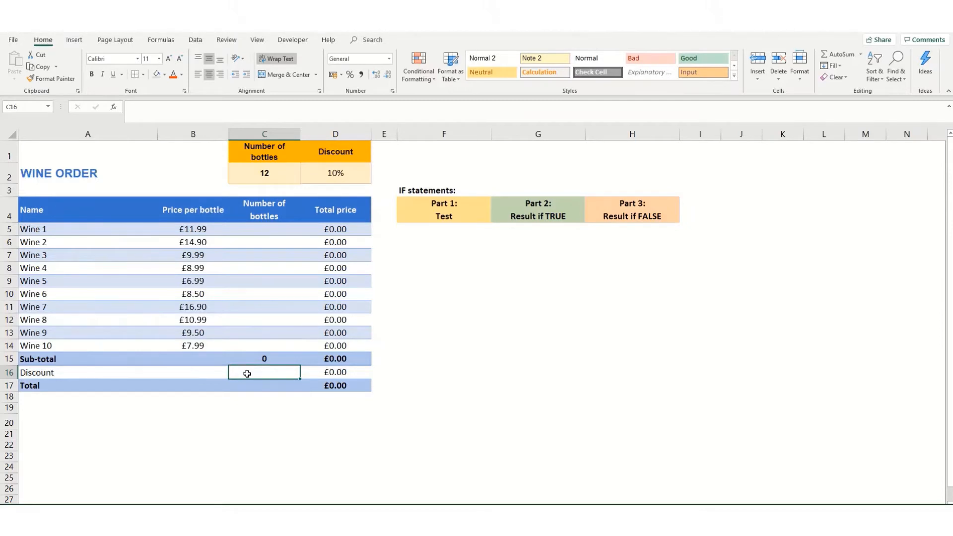
Step: Enter =IF(C15>=C2,"YES","NO") in C16, which shows NO at 0 bottles
{"action": "type", "text": "=IF("}
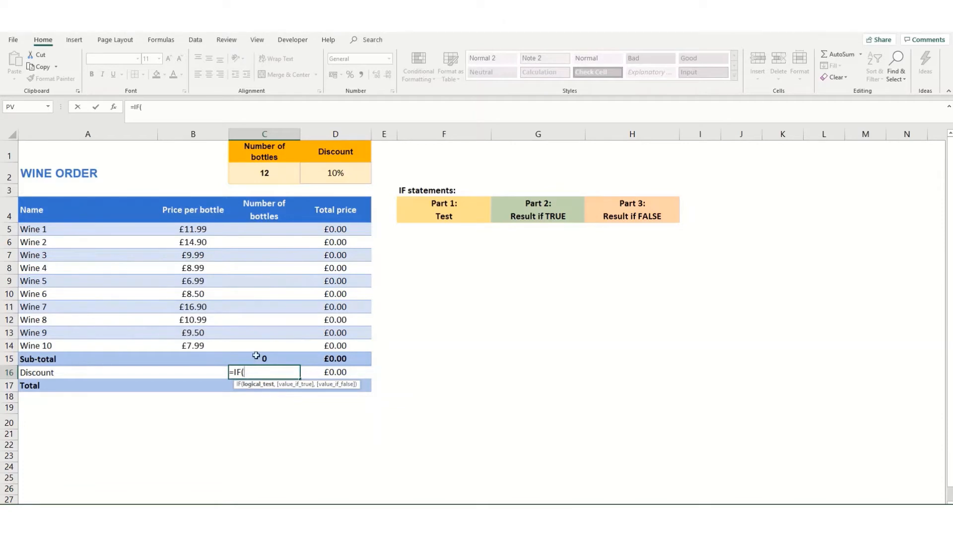
{"action": "left_click", "coordinate": [262, 358]}
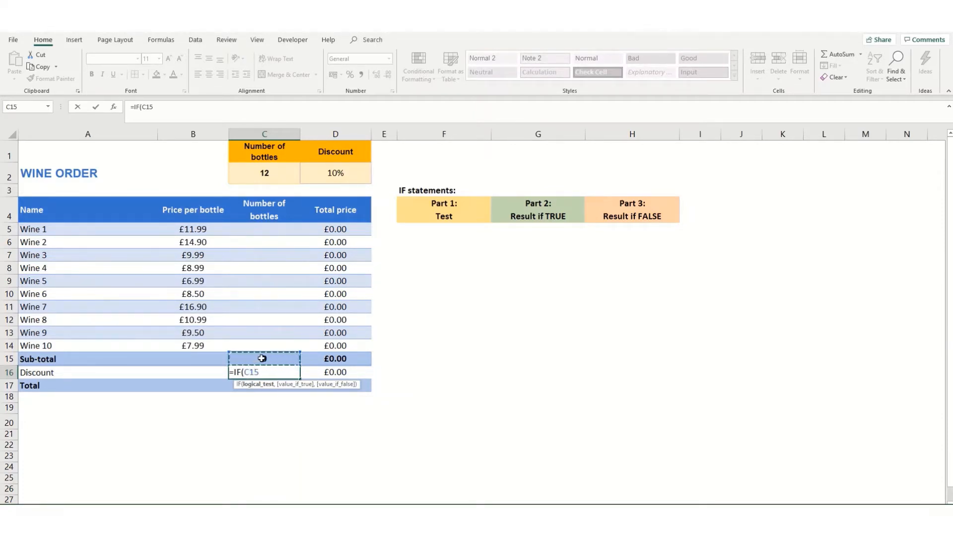
{"action": "type", "text": ">="}
{"action": "left_click", "coordinate": [254, 171]}
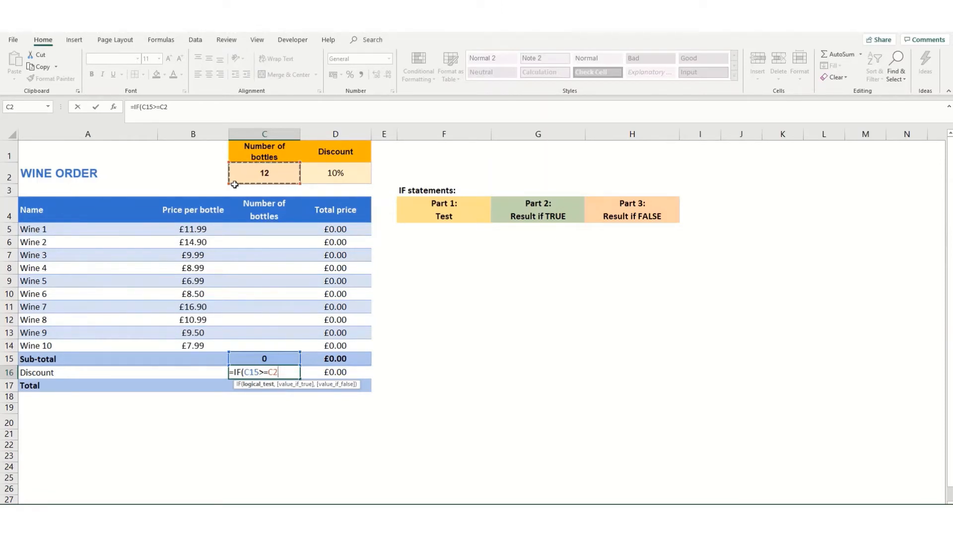
{"action": "type", "text": ","}
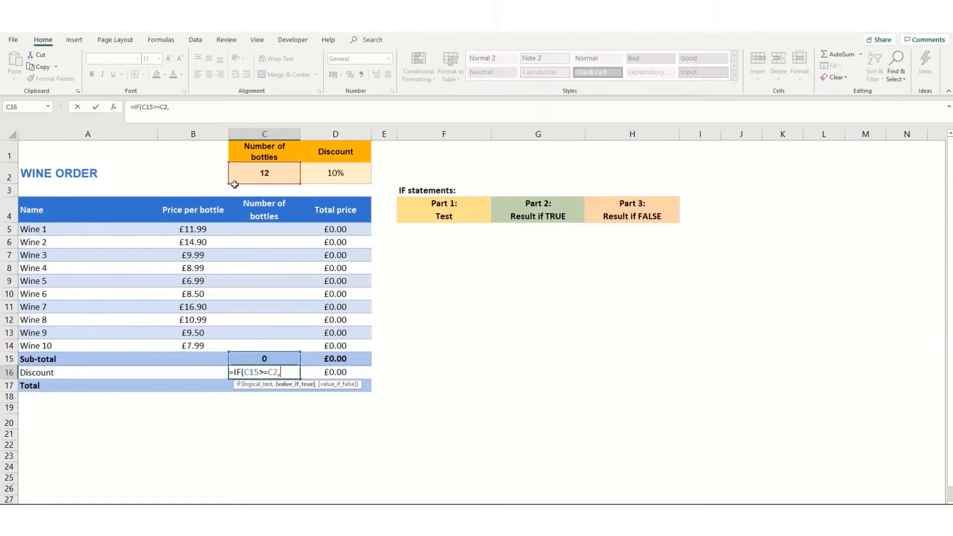
{"action": "type", "text": "\"YES\",\""}
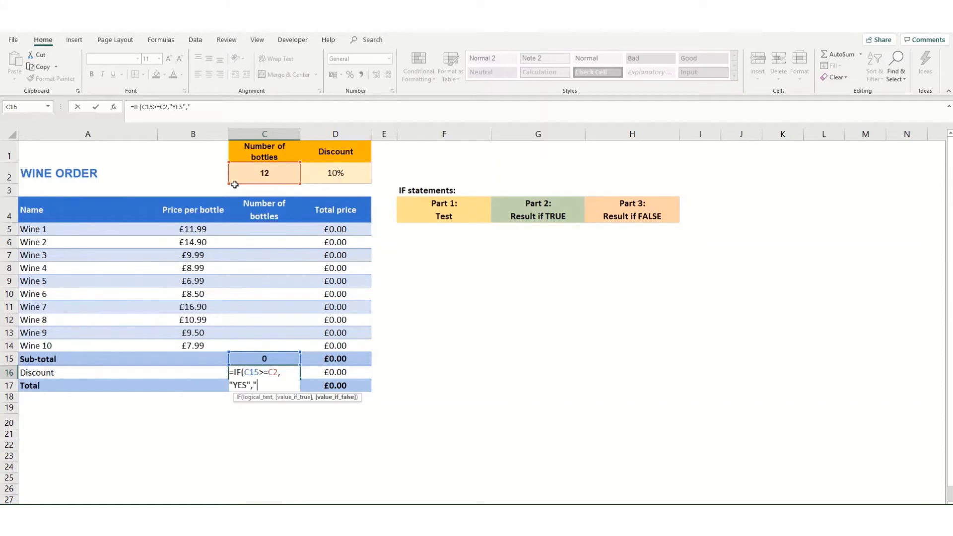
{"action": "type", "text": "NO\")"}
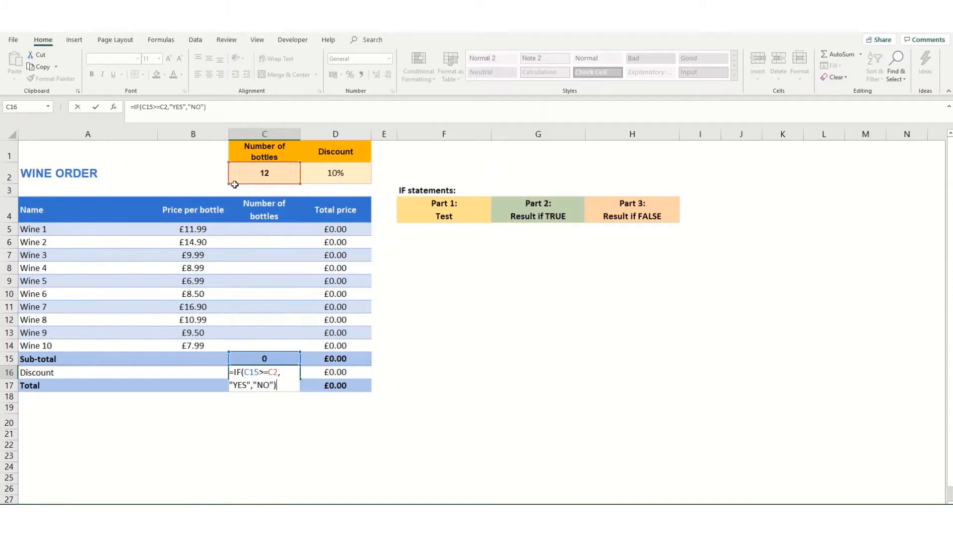
{"action": "key", "text": "Return"}
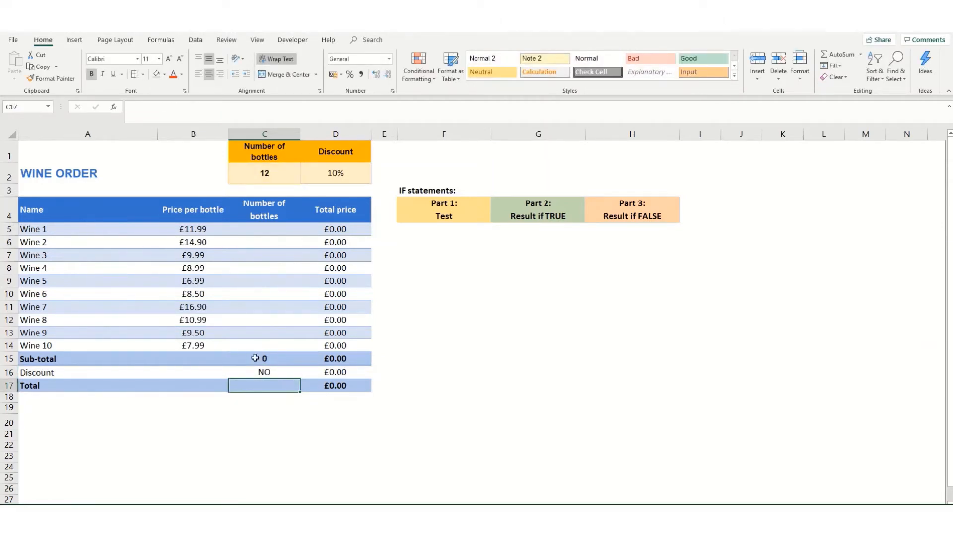
Step: Enter 6 bottles for Wine 1 in C5 and 6 for Wine 2 in C6
{"action": "left_click", "coordinate": [265, 231]}
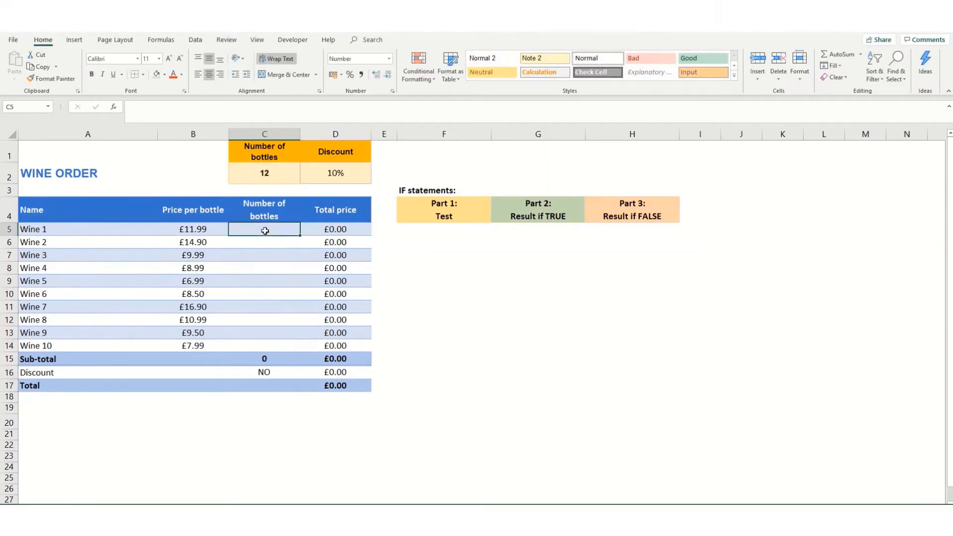
{"action": "type", "text": "6"}
{"action": "key", "text": "Return"}
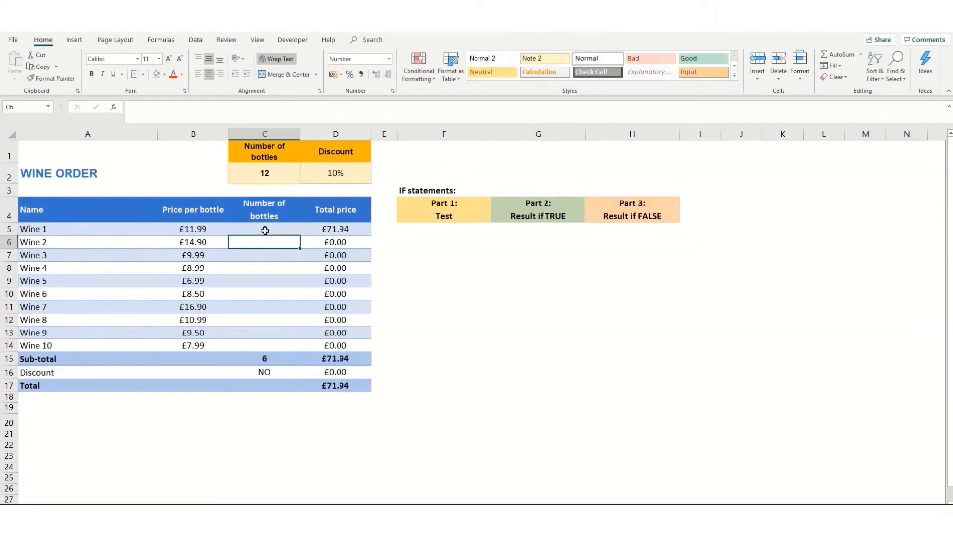
{"action": "type", "text": "6"}
{"action": "key", "text": "Return"}
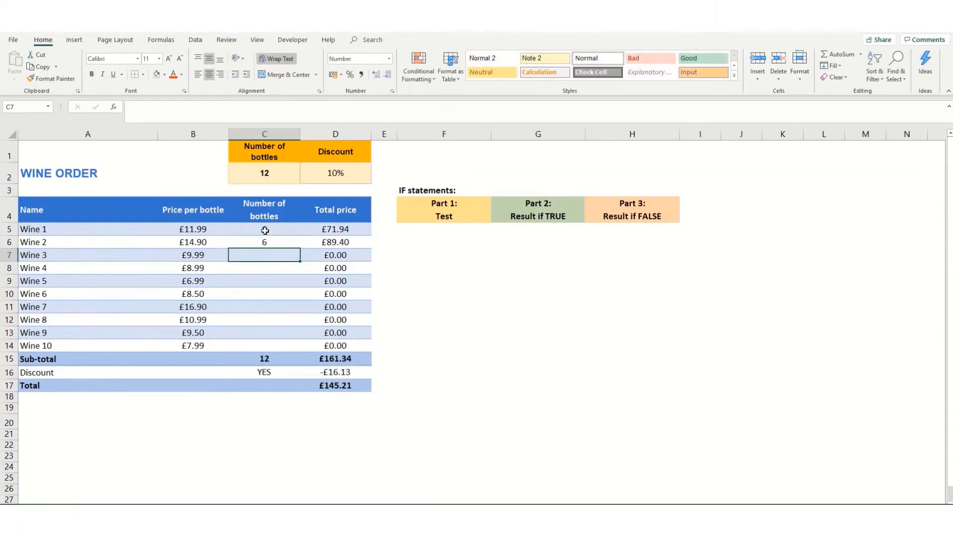
Step: Change Wine 2's quantity to 5, then 12, and check that C16 now reads YES
{"action": "key", "text": "Up"}
{"action": "type", "text": "5"}
{"action": "key", "text": "Return"}
{"action": "key", "text": "Up"}
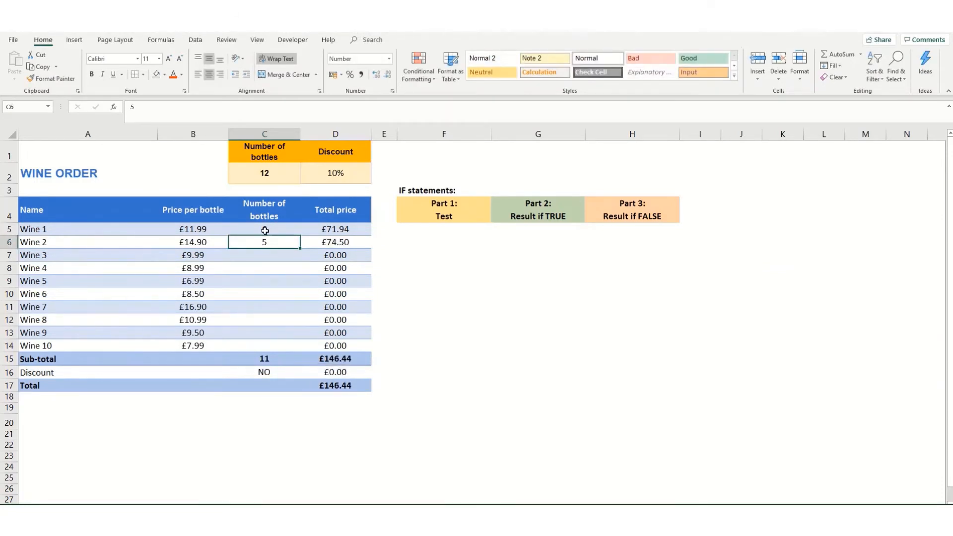
{"action": "type", "text": "12"}
{"action": "key", "text": "Return"}
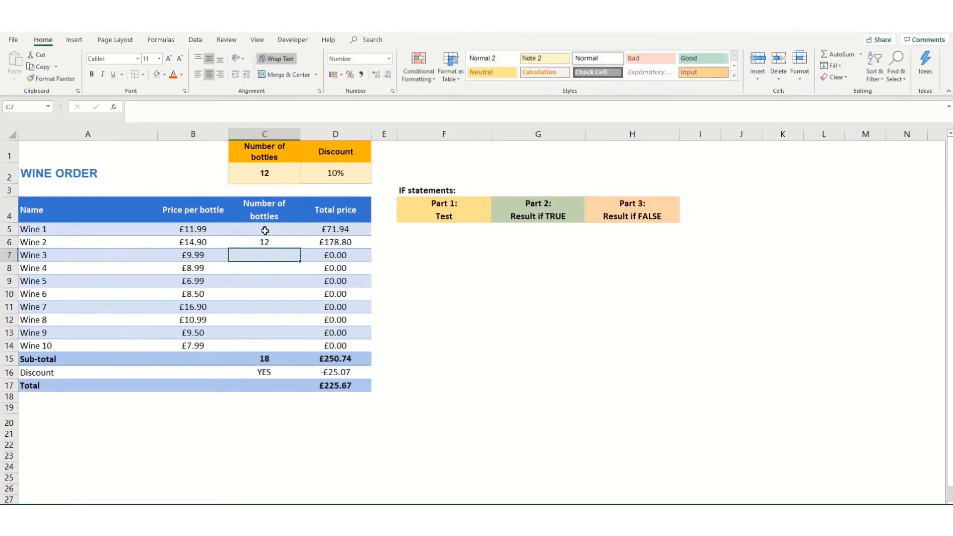
{"action": "left_click_drag", "start_coordinate": [265, 230], "coordinate": [267, 239]}
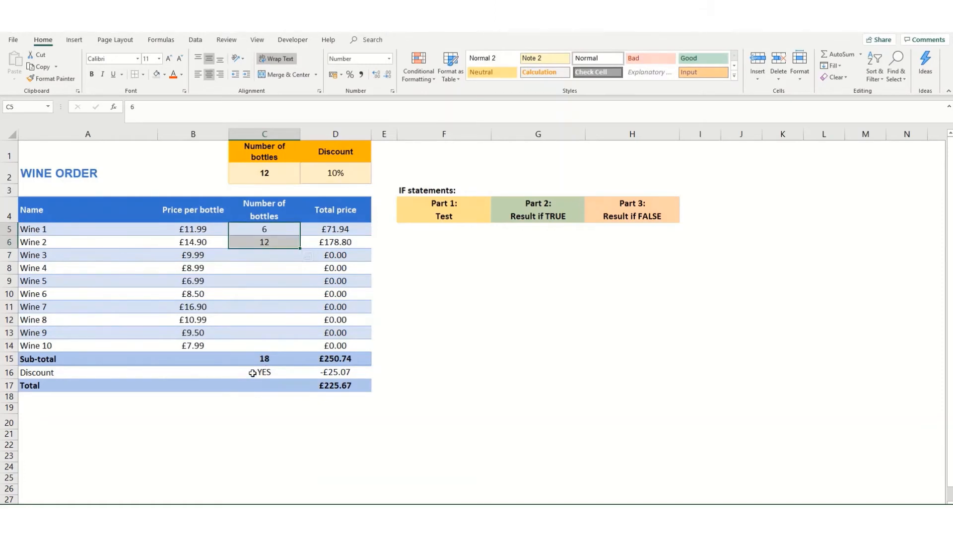
{"action": "left_click", "coordinate": [253, 375]}
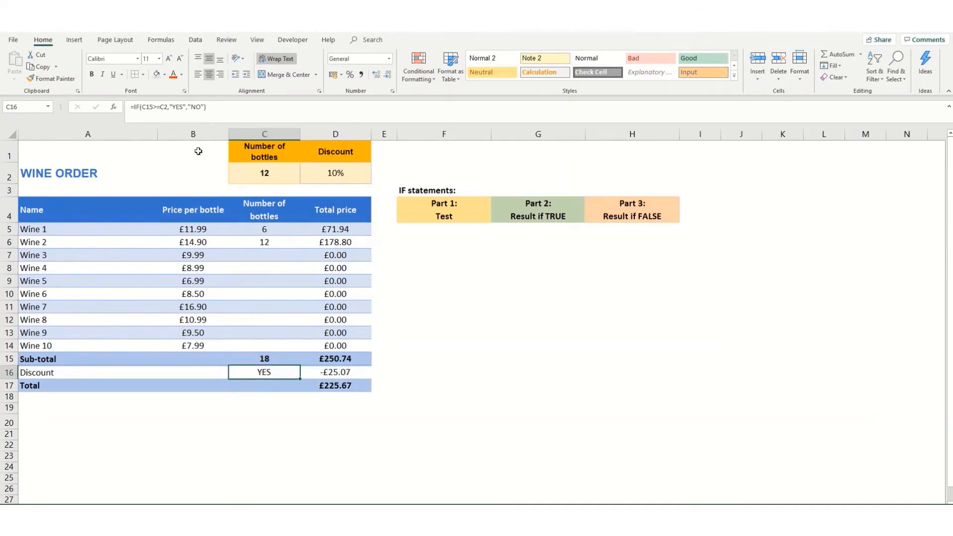
Step: Edit the C16 formula to =IF(C15>=C2,"10%","0%")
{"action": "left_click", "coordinate": [177, 107]}
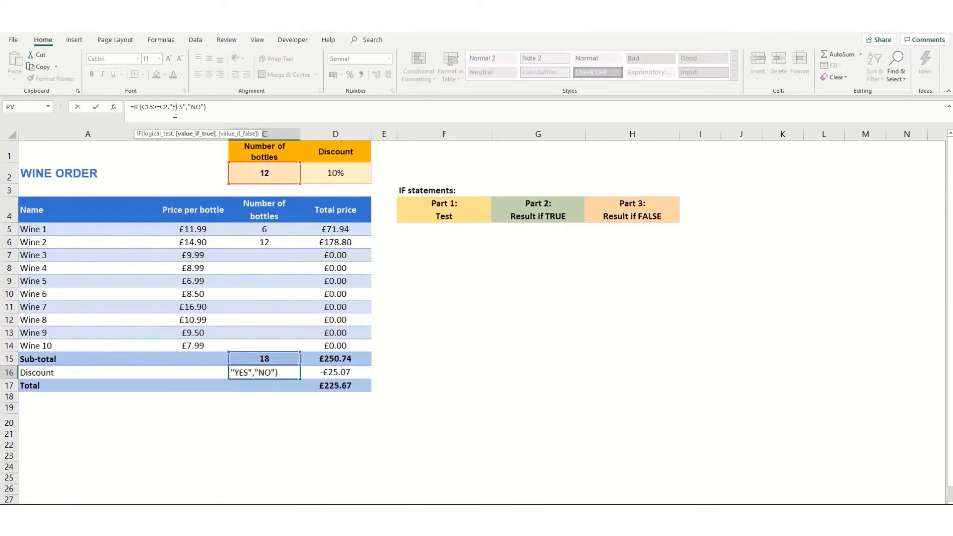
{"action": "key", "text": "BackSpace"}
{"action": "key", "text": "BackSpace"}
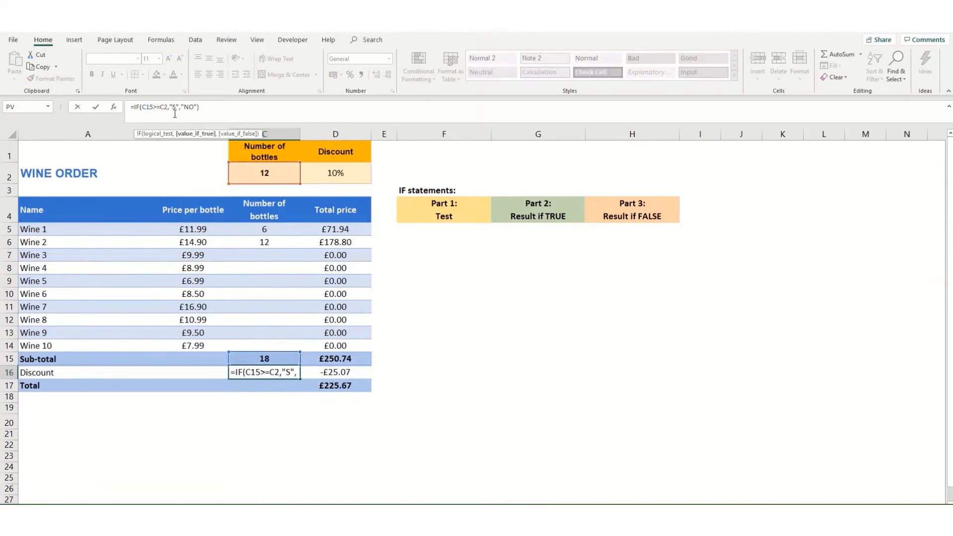
{"action": "key", "text": "Delete"}
{"action": "type", "text": "10%"}
{"action": "key", "text": "Right"}
{"action": "key", "text": "Right"}
{"action": "key", "text": "Right"}
{"action": "key", "text": "Delete"}
{"action": "key", "text": "Delete"}
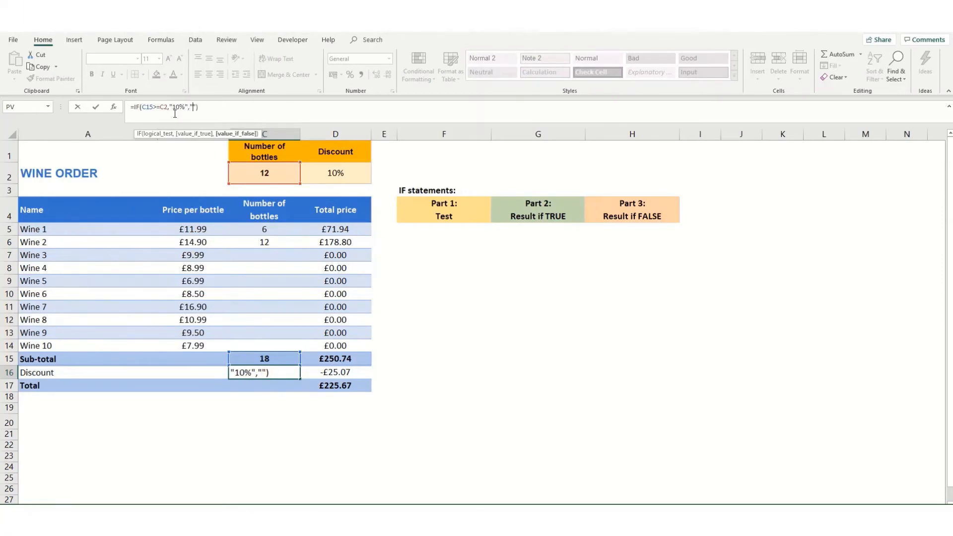
{"action": "type", "text": "0%"}
{"action": "key", "text": "Return"}
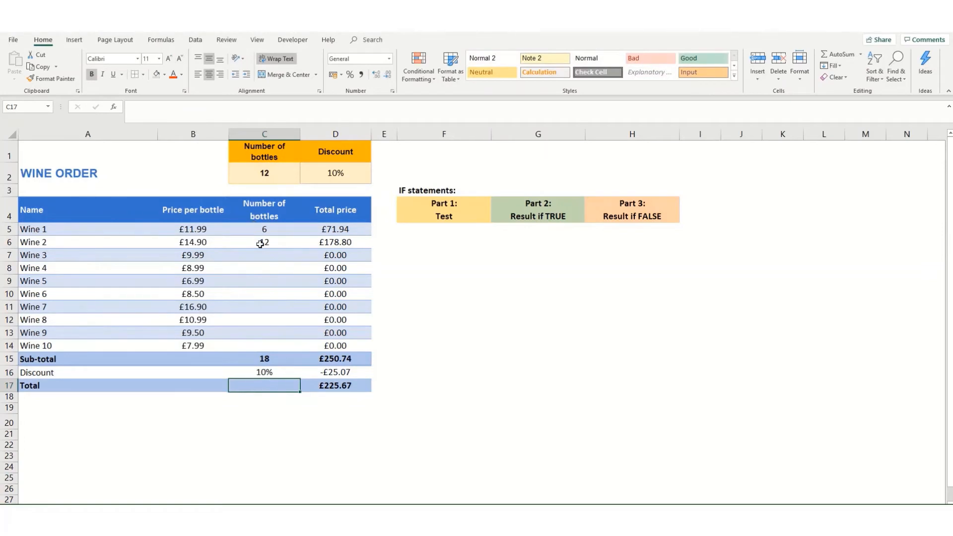
Step: Clear Wine 2's quantity in C6 to test the result, then inspect C16's formula
{"action": "left_click", "coordinate": [261, 244]}
{"action": "key", "text": "Delete"}
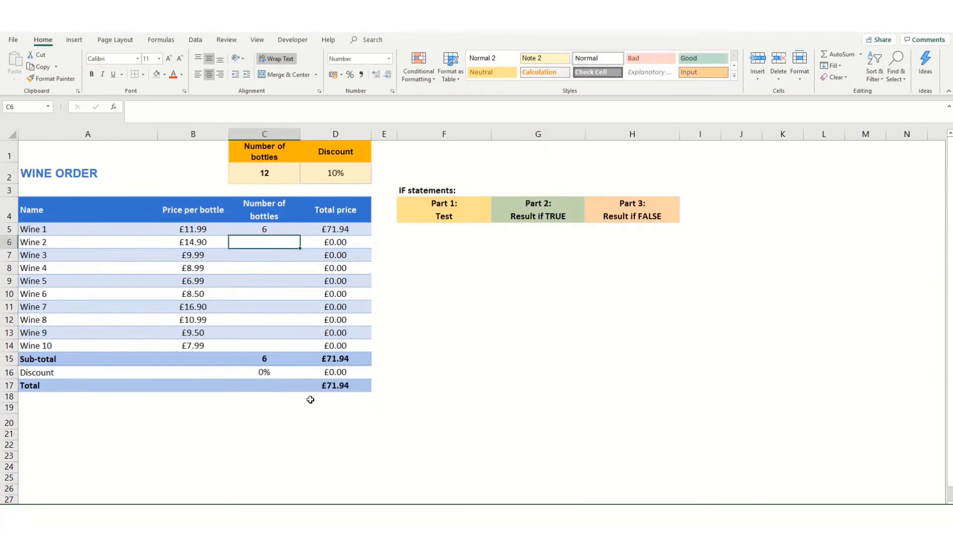
{"action": "left_click", "coordinate": [326, 373]}
{"action": "key", "text": "Left"}
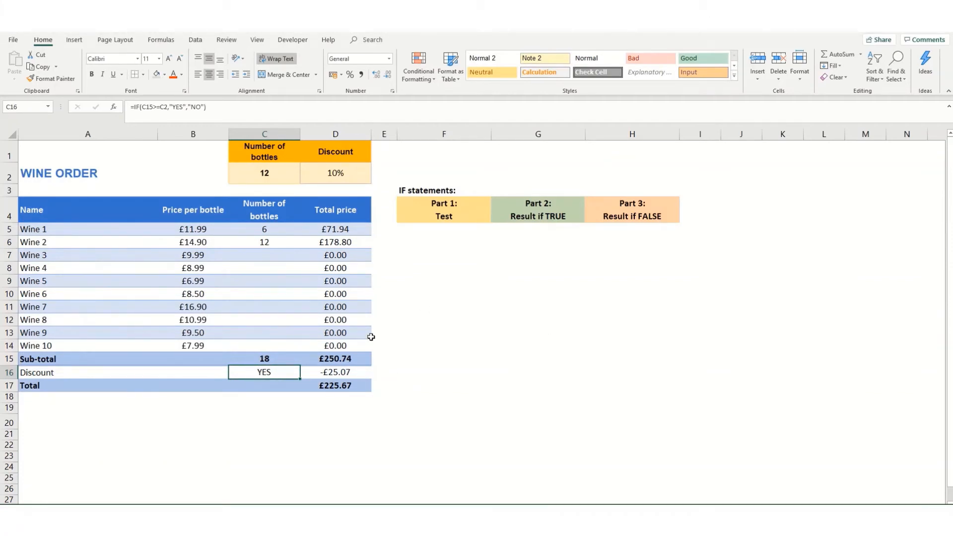
Step: Replace D16's old formula, starting an IF with the condition C15>=C2
{"action": "left_click", "coordinate": [338, 373]}
{"action": "left_click_drag", "start_coordinate": [531, 112], "coordinate": [51, 115]}
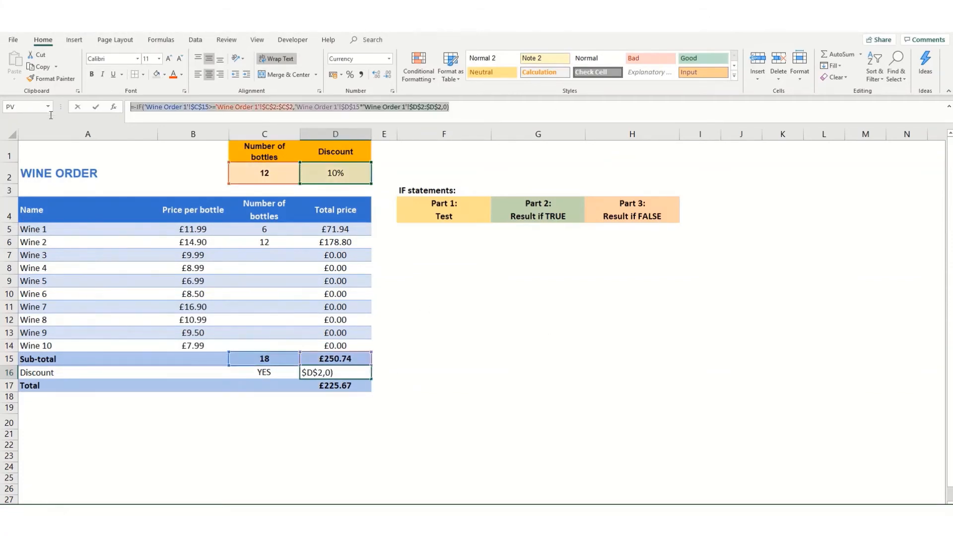
{"action": "key", "text": "Delete"}
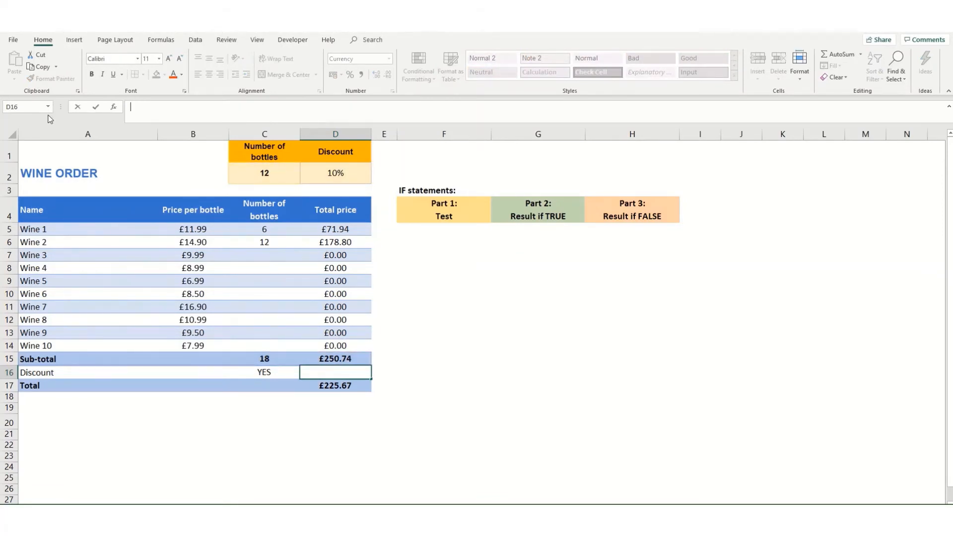
{"action": "type", "text": "=IF("}
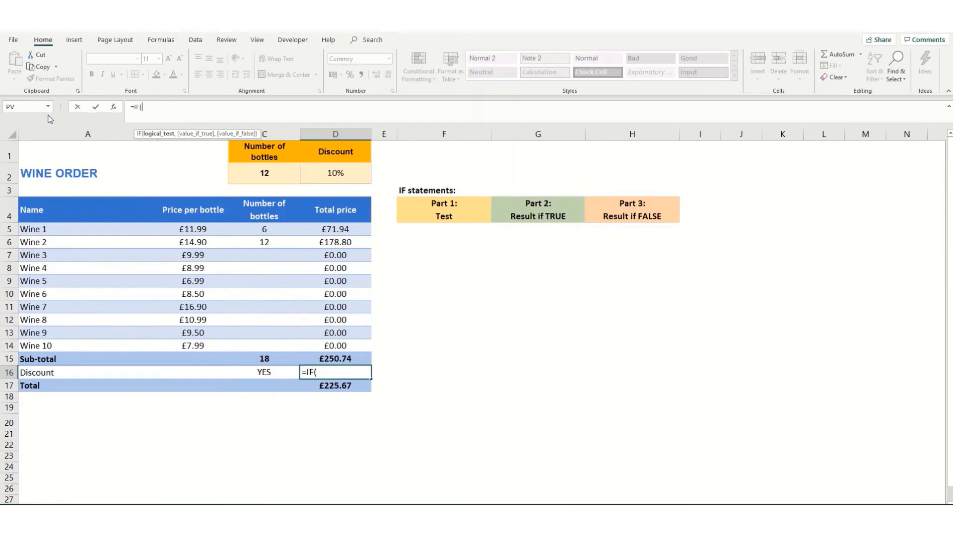
{"action": "left_click", "coordinate": [266, 361]}
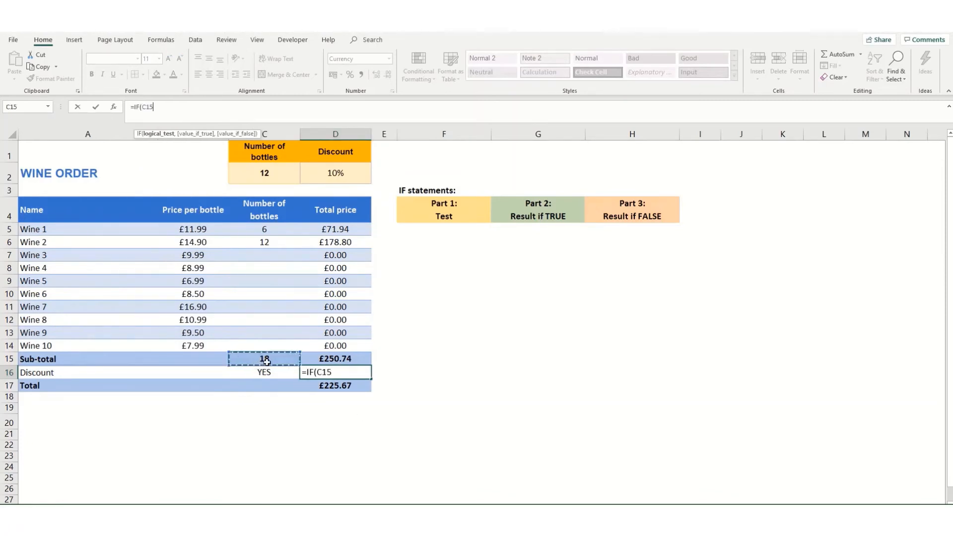
{"action": "type", "text": ">="}
{"action": "left_click", "coordinate": [251, 173]}
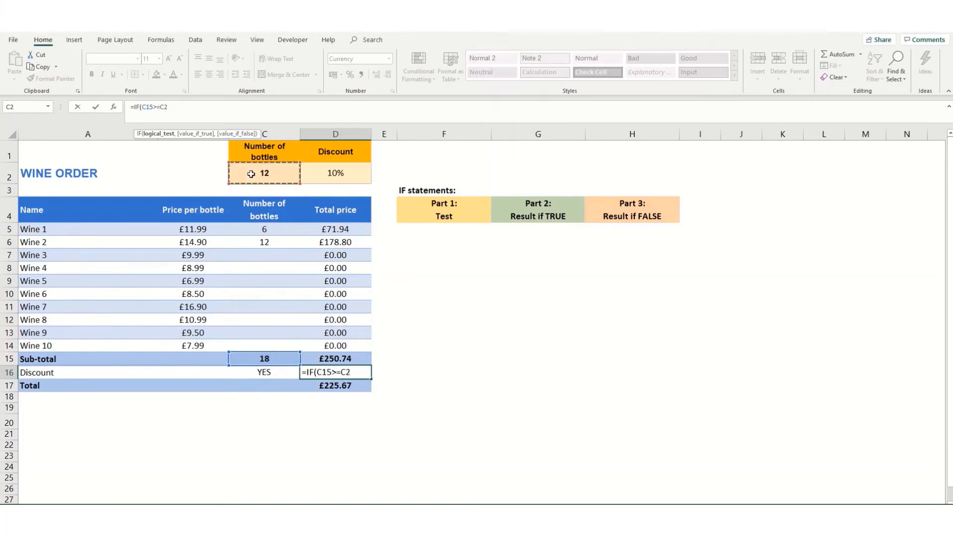
{"action": "type", "text": ","}
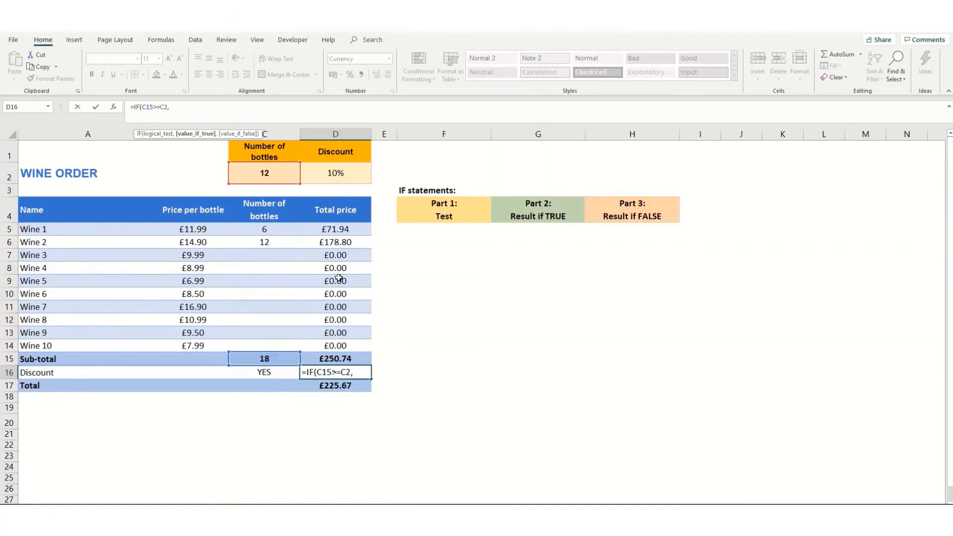
Step: Complete D16 as =IF(C15>=C2,-D15*D2,0) to deduct 10% of the sub-total
{"action": "type", "text": "-"}
{"action": "left_click", "coordinate": [335, 358]}
{"action": "type", "text": "*"}
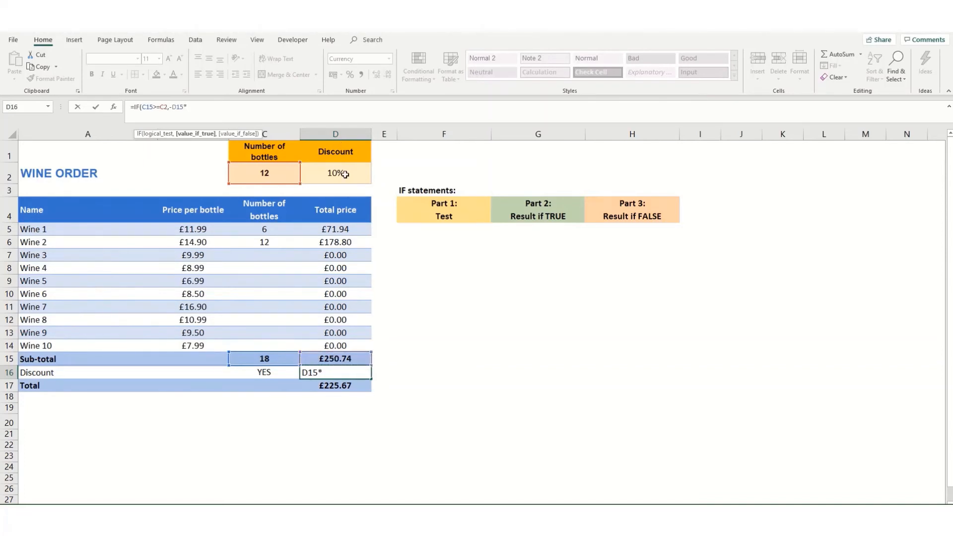
{"action": "left_click", "coordinate": [345, 173]}
{"action": "type", "text": ","}
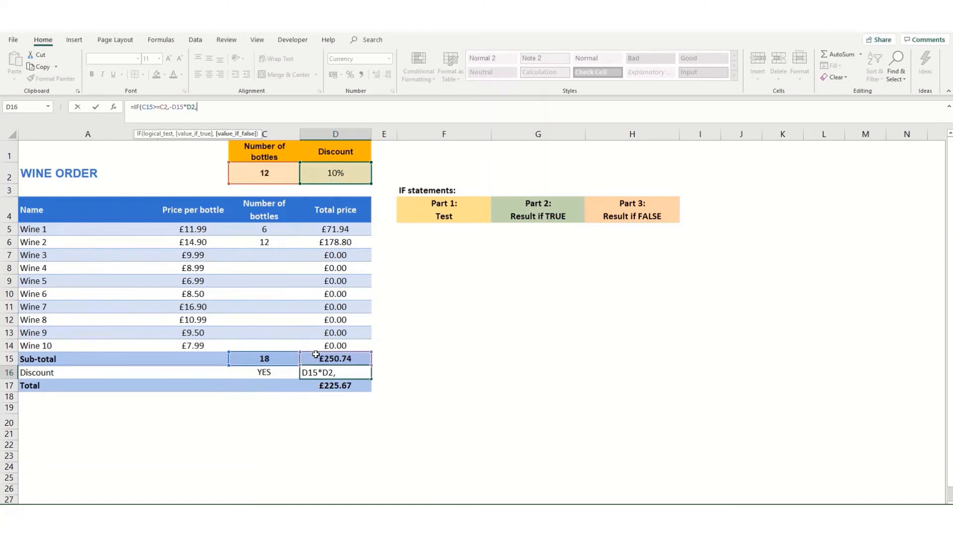
{"action": "type", "text": "0)"}
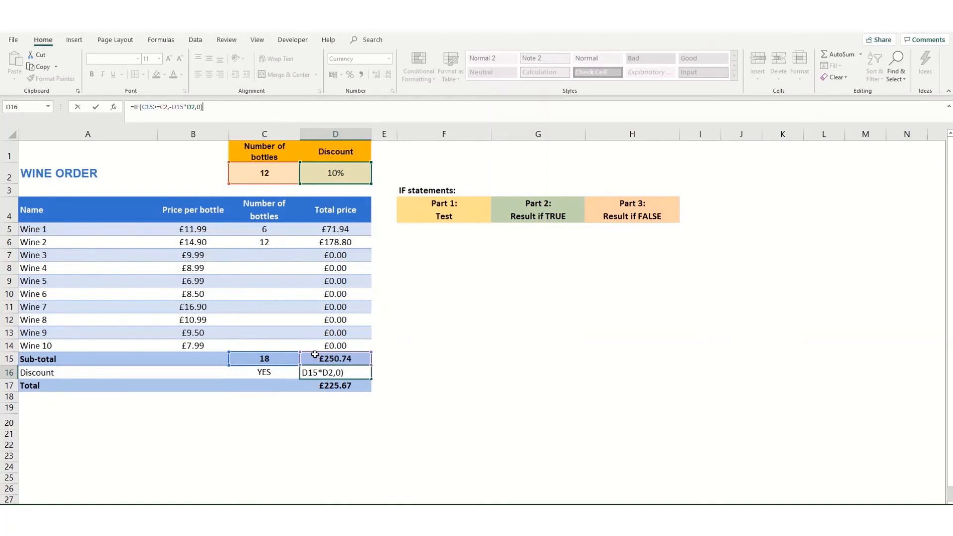
{"action": "key", "text": "Return"}
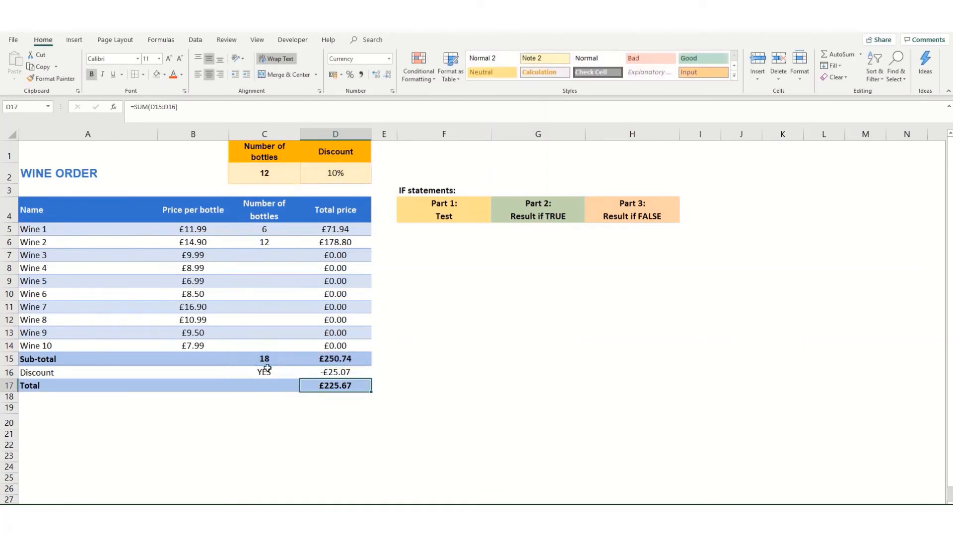
Step: Clear Wine 2's quantity in C6 so the discount check shows NO
{"action": "left_click", "coordinate": [281, 243]}
{"action": "key", "text": "BackSpace"}
{"action": "key", "text": "Return"}
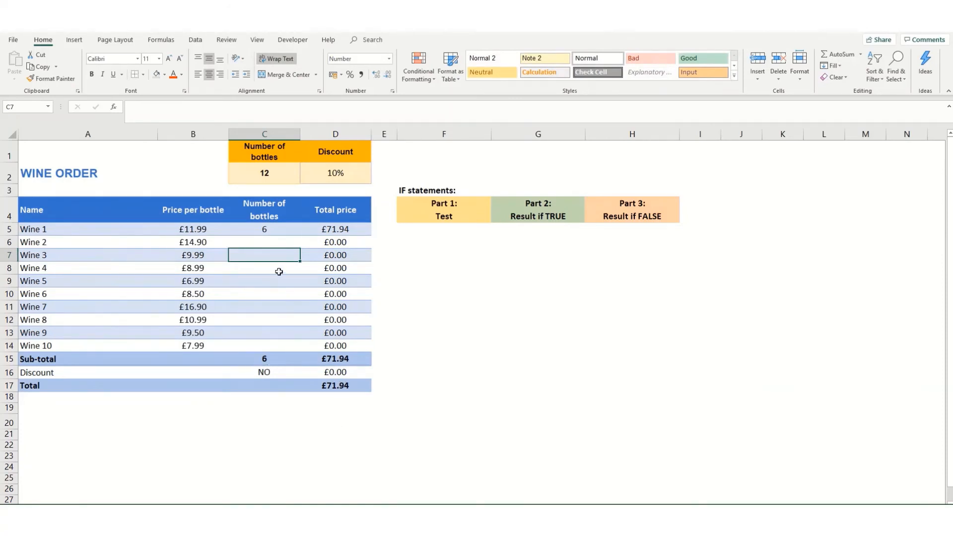
Step: Enter 6 bottles for Wine 2, giving a -£16.13 discount and £145.21 total
{"action": "left_click", "coordinate": [260, 242]}
{"action": "type", "text": "6"}
{"action": "key", "text": "Return"}
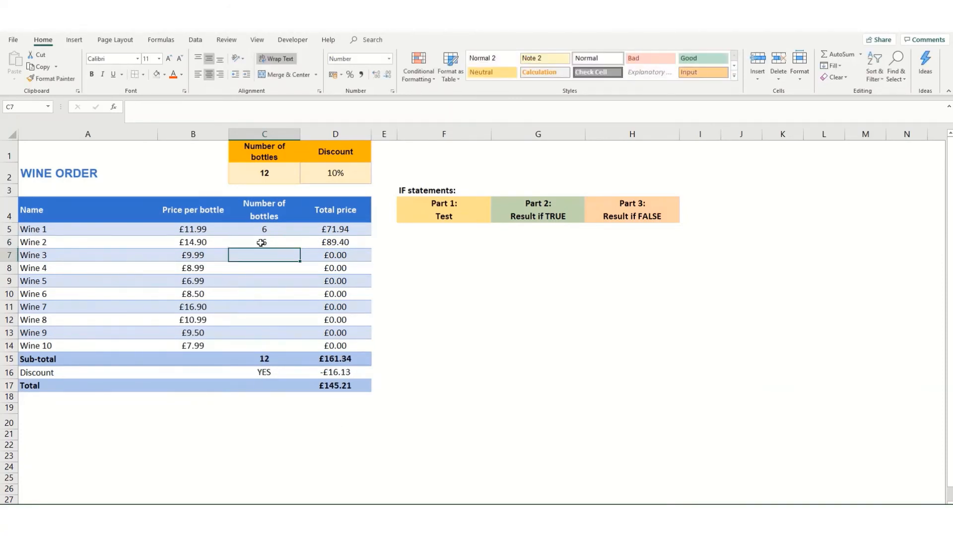